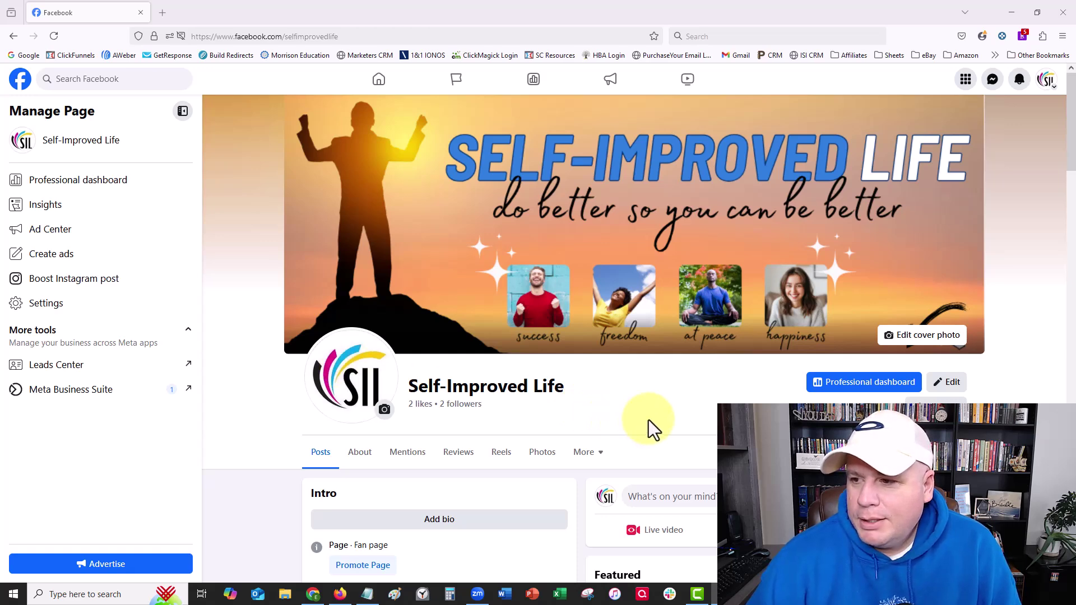
- Browse the Self-Improved Life page's posts, highlighting the stretching post's opening line
scroll(650, 403, down, 5)
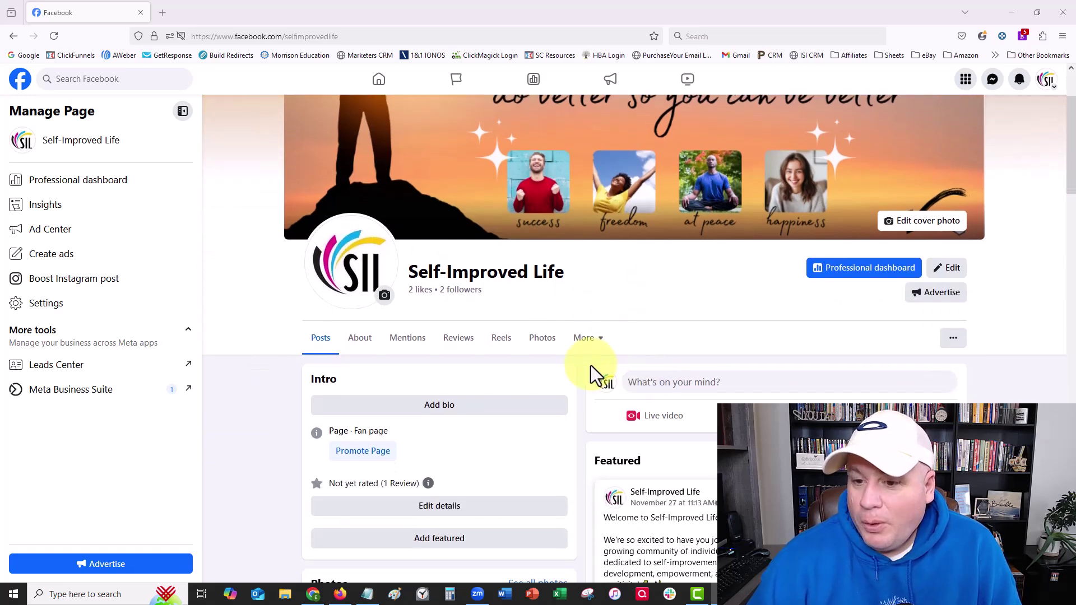
scroll(591, 365, down, 2)
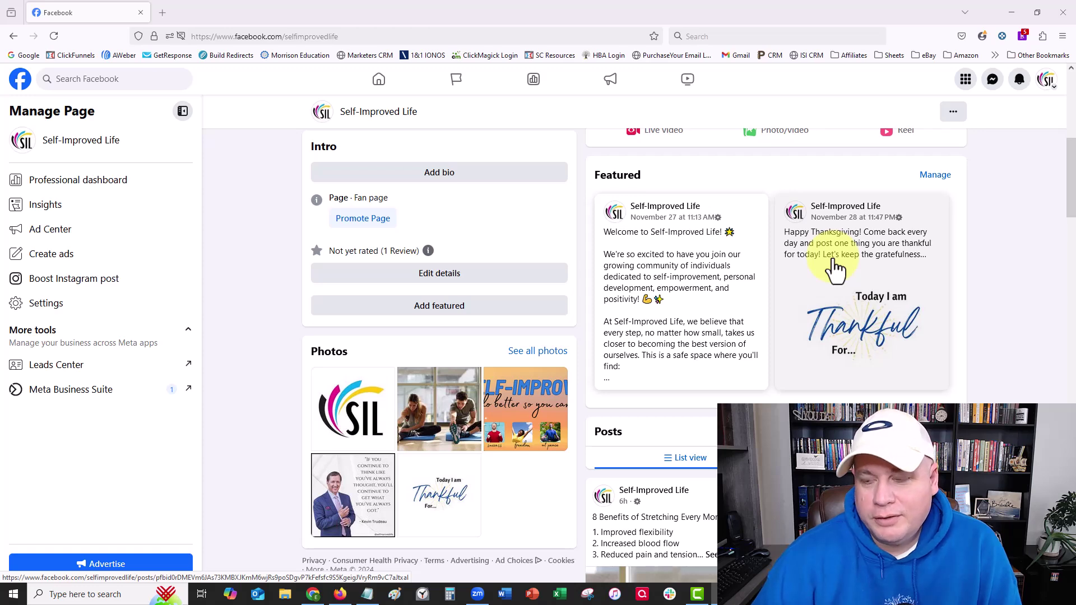
scroll(788, 311, up, 1)
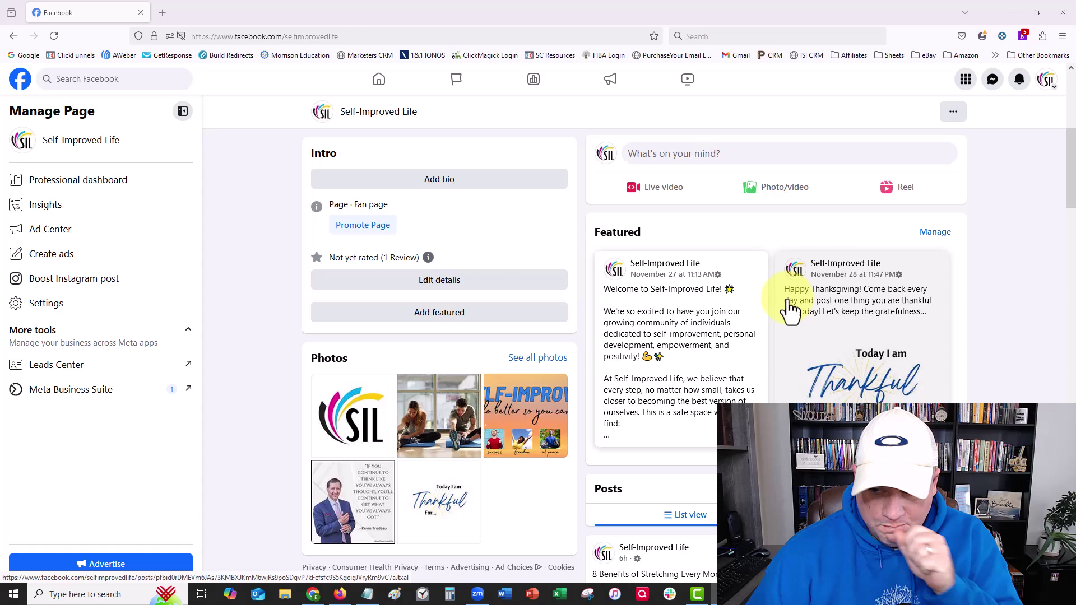
scroll(787, 310, down, 2)
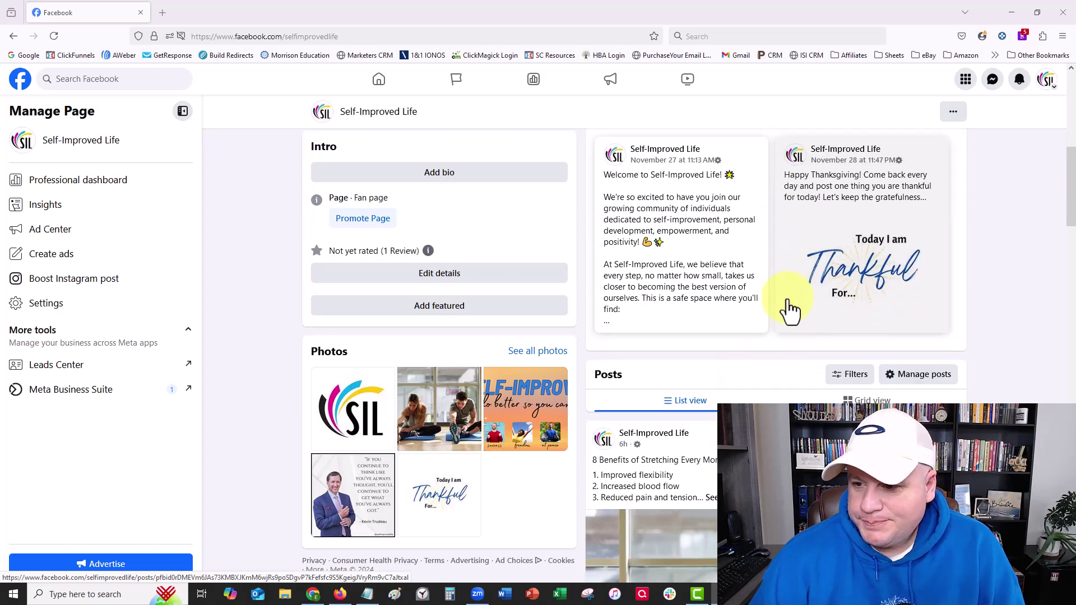
scroll(784, 302, down, 4)
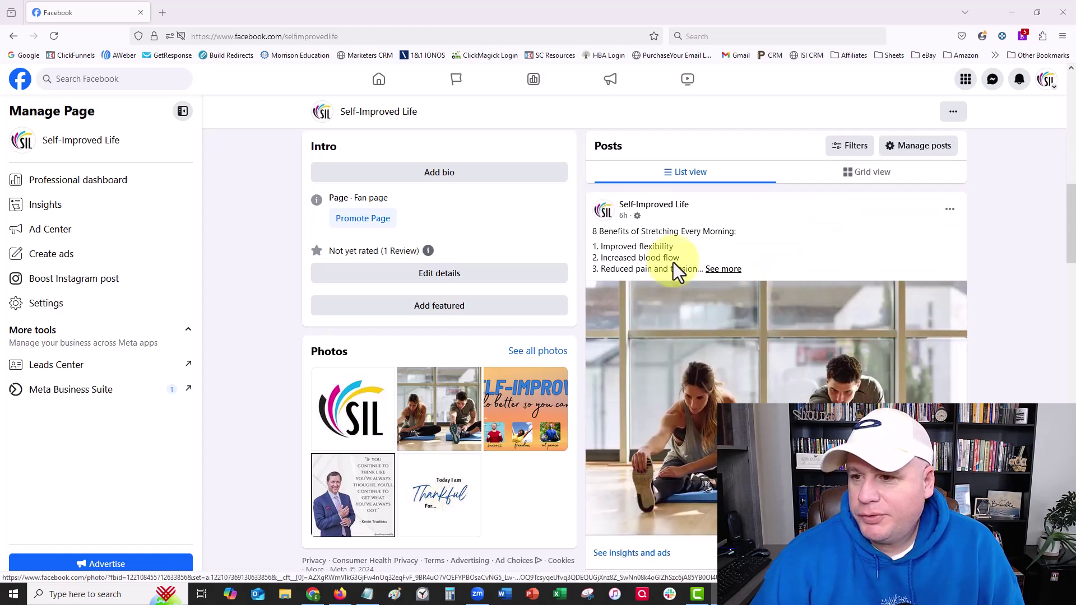
drag(594, 232, 742, 231)
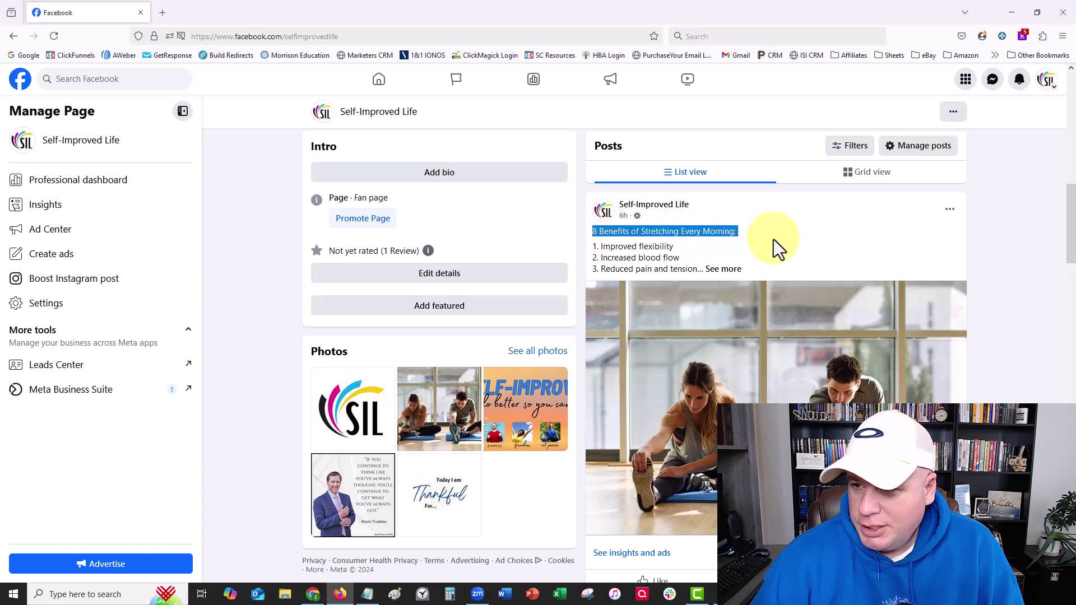
scroll(734, 275, down, 8)
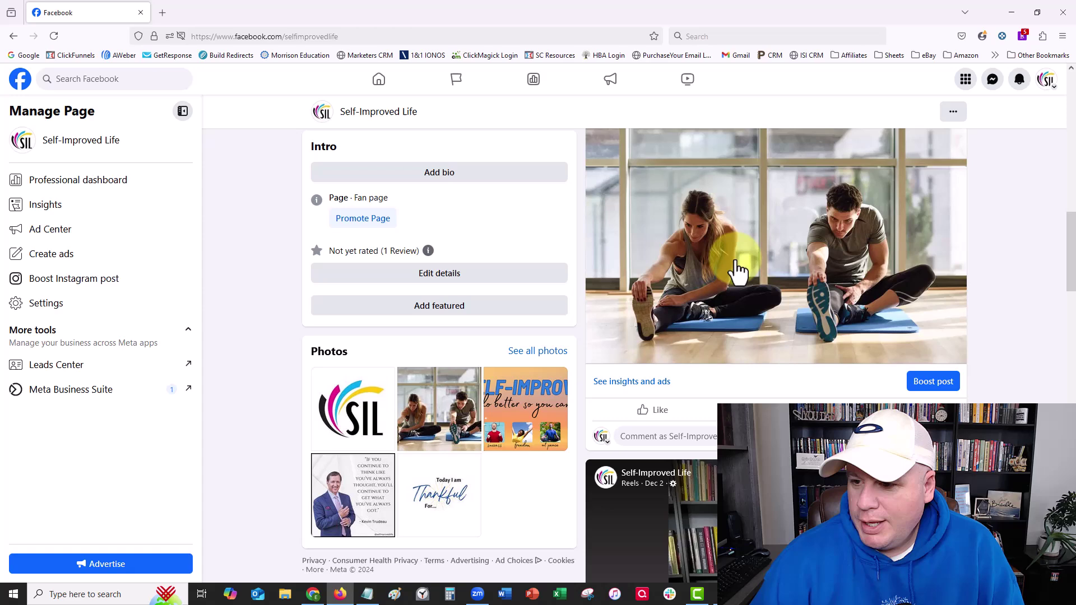
scroll(670, 255, down, 10)
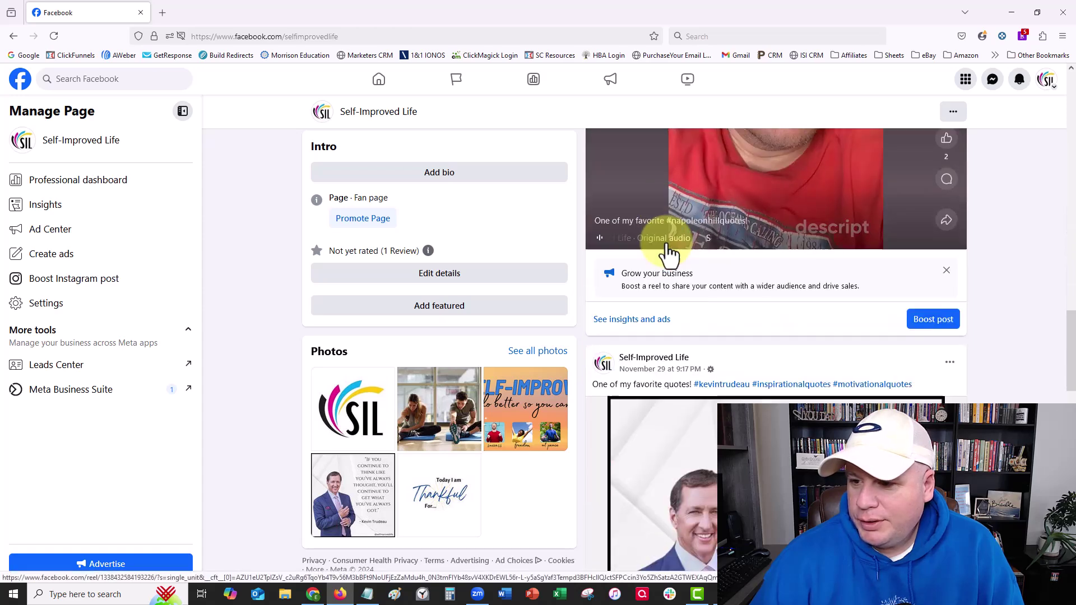
scroll(667, 253, up, 2)
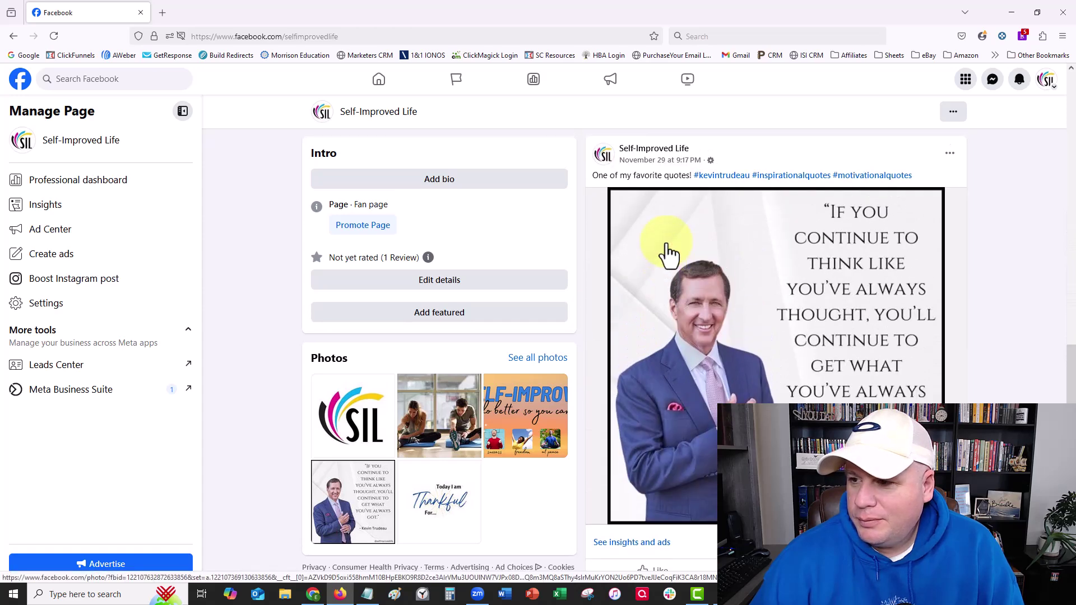
scroll(668, 253, down, 3)
scroll(667, 253, up, 9)
scroll(662, 254, up, 15)
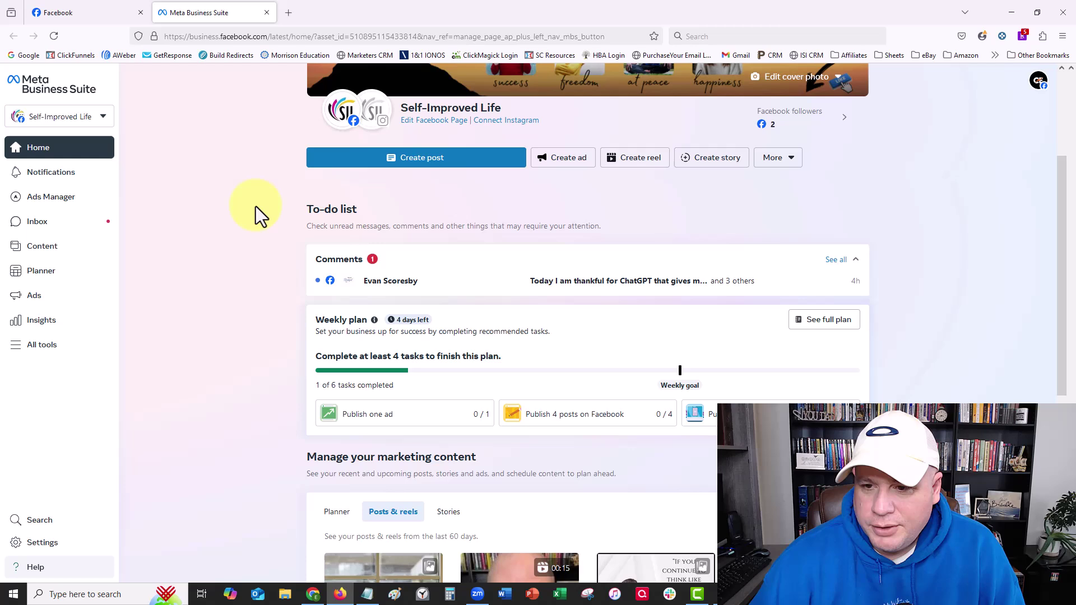
- Scroll back up to the Self-Improved Life cover banner on the Business Suite home
scroll(256, 206, up, 2)
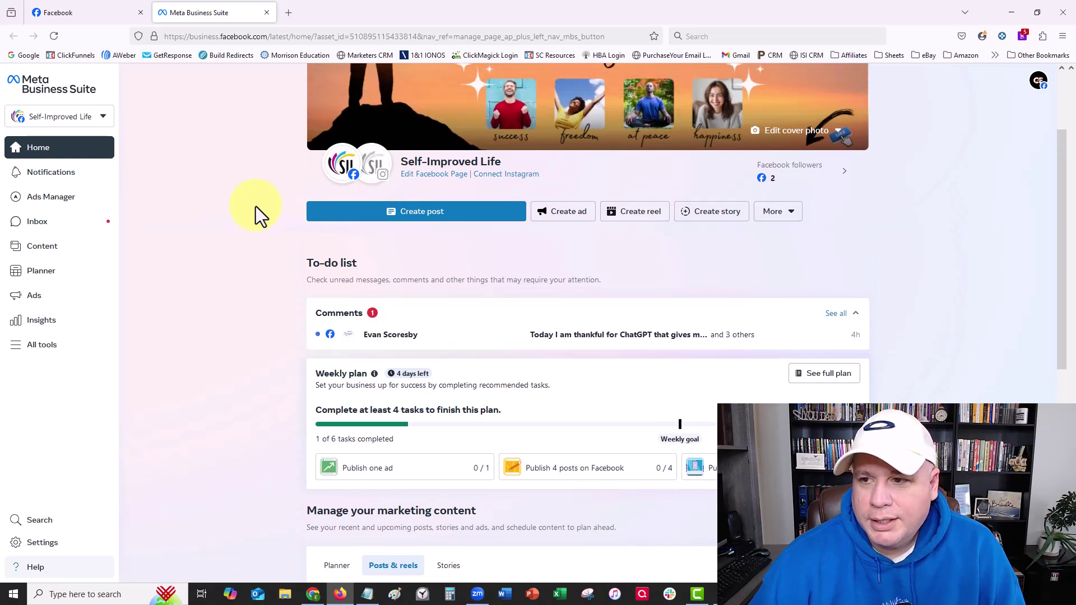
scroll(256, 206, up, 3)
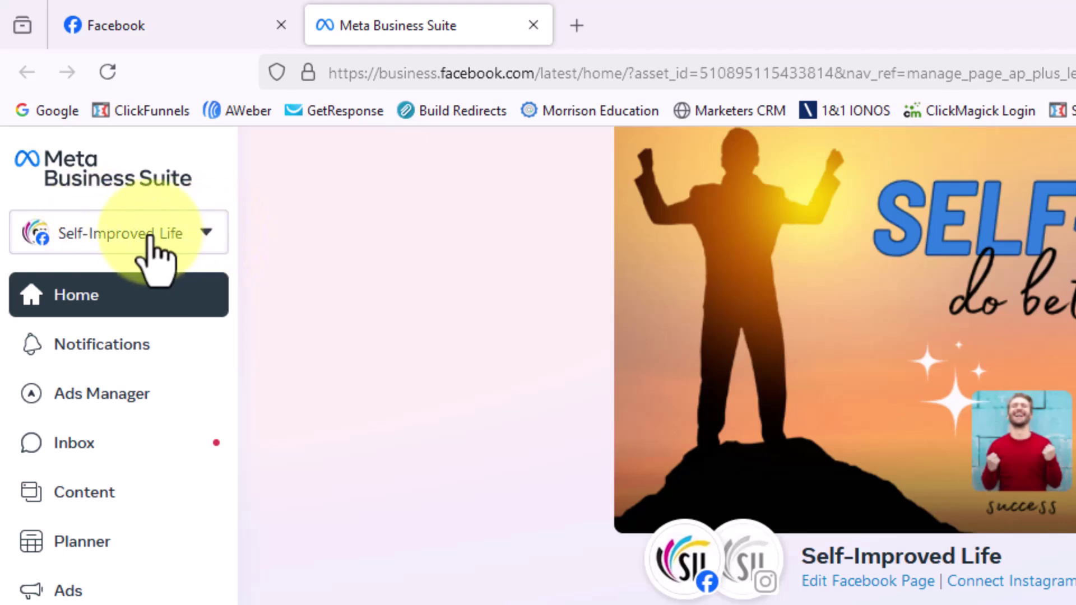
- Open the business asset switcher from the Self-Improved Life dropdown in the sidebar
click(203, 236)
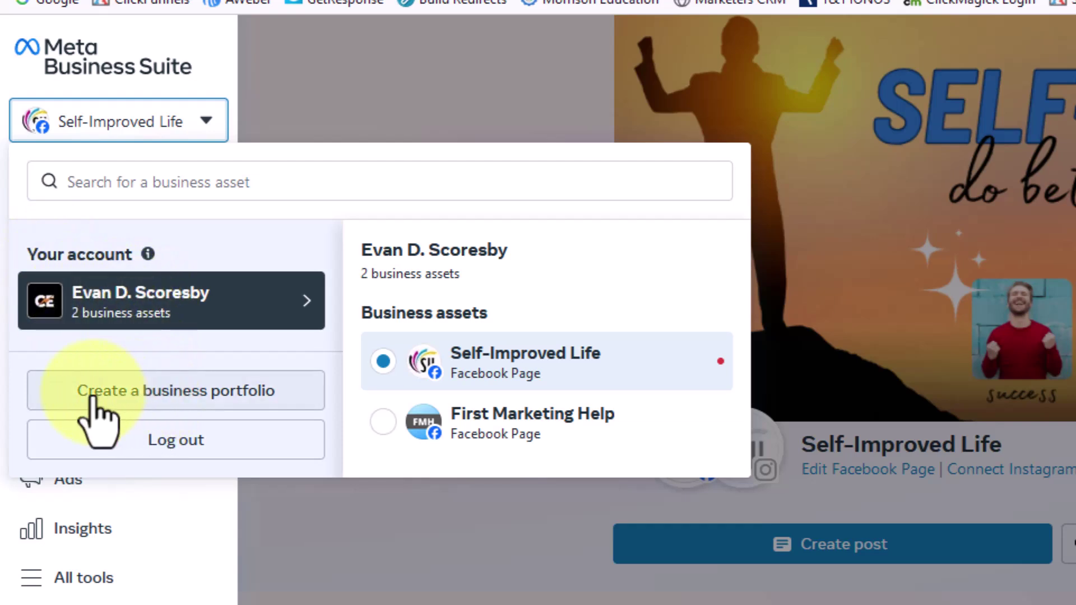
- Start a new business portfolio and begin entering the portfolio name 'Digita'
click(202, 404)
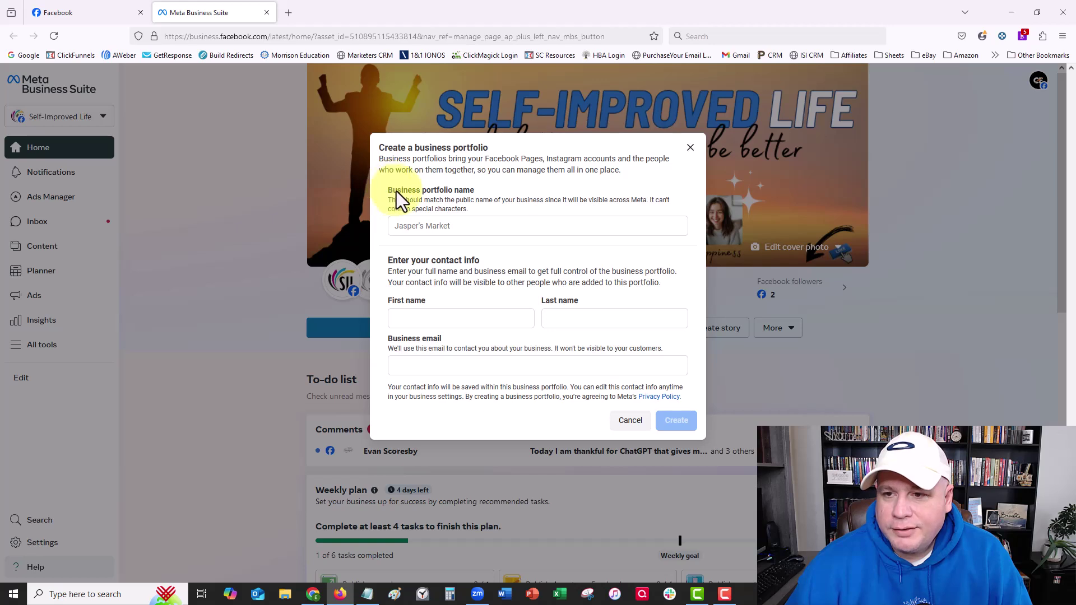
drag(462, 193, 475, 195)
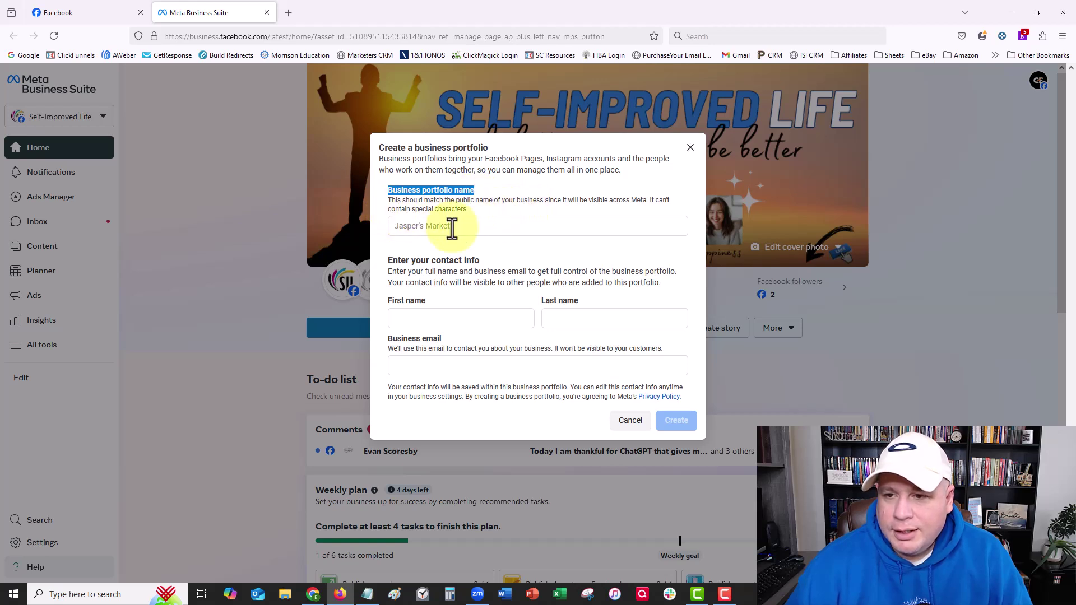
click(403, 227)
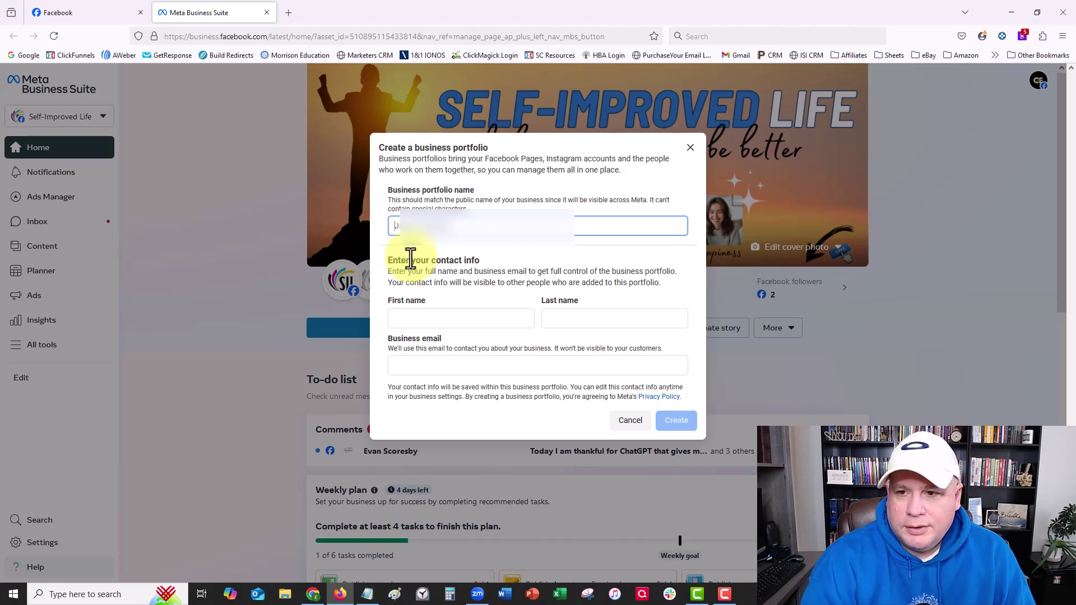
text(D)
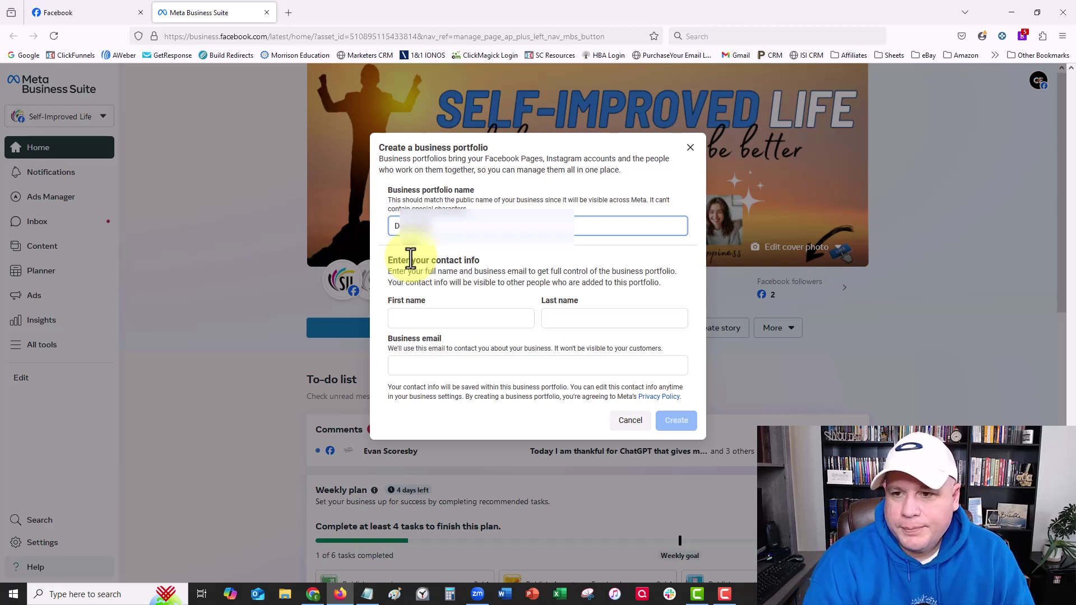
text(igita)
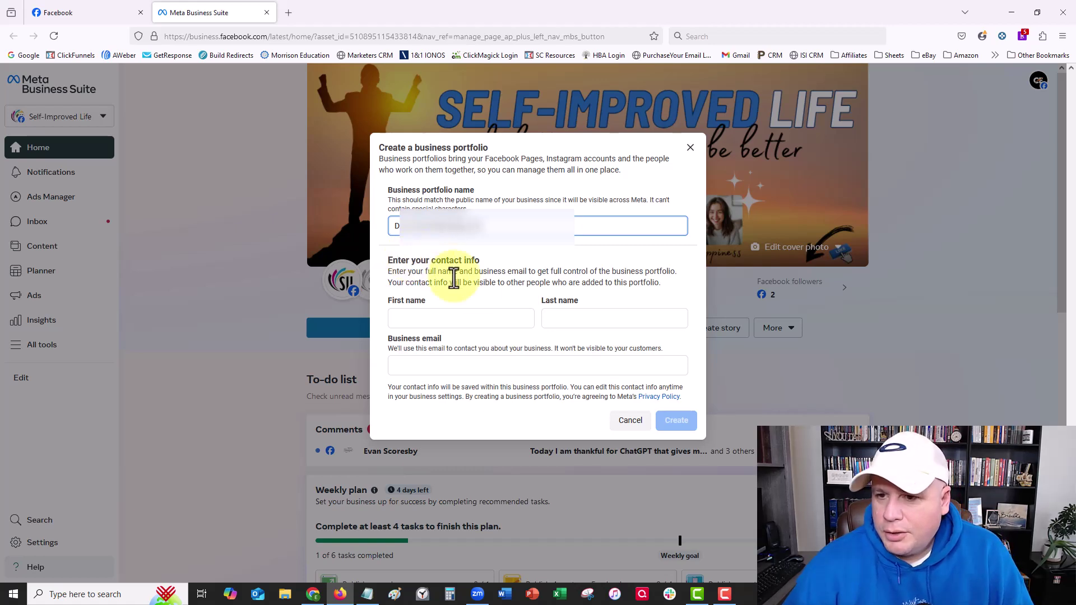
- Enter the contact's first name, last name and business email, then create the portfolio
click(413, 315)
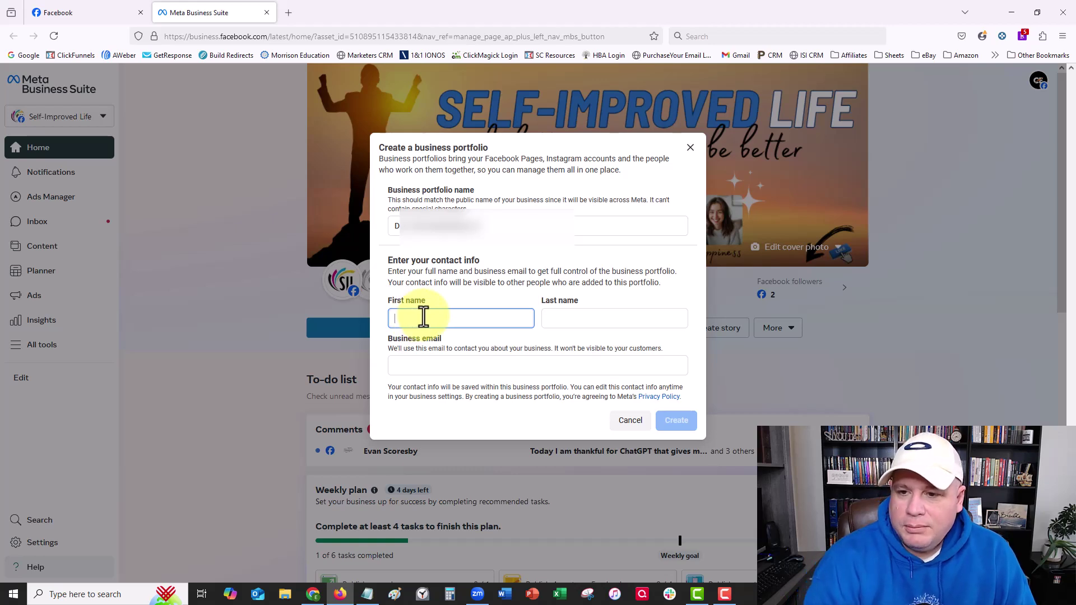
key(Tab)
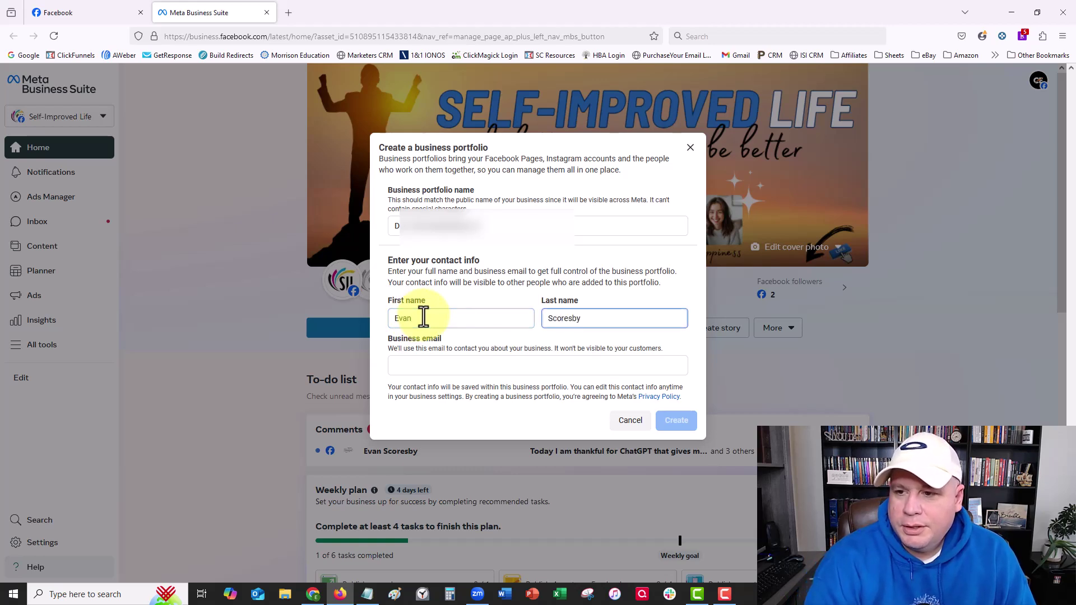
key(Tab)
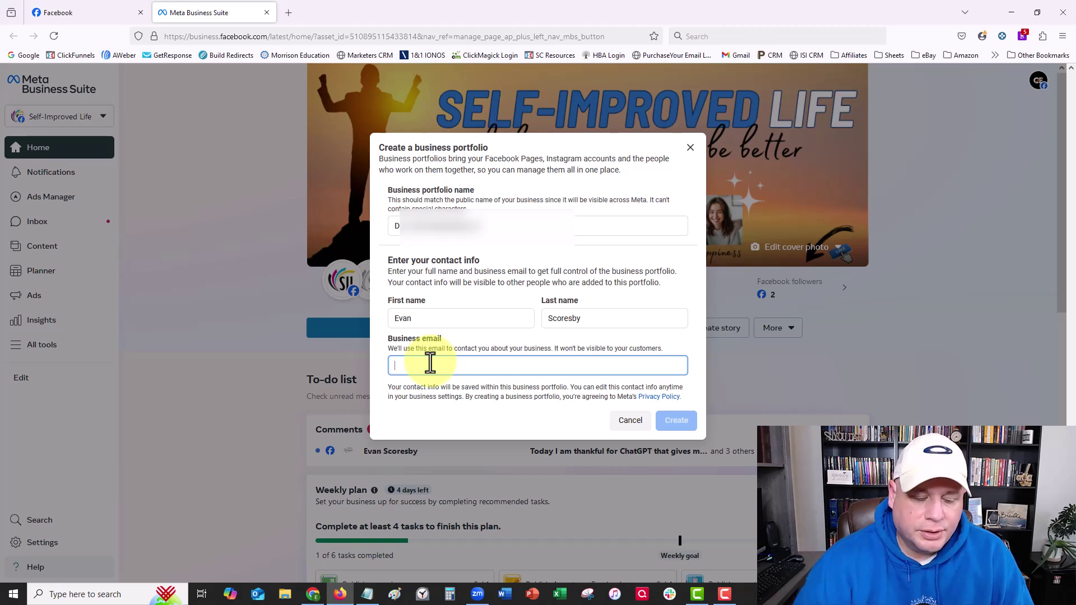
text(eva)
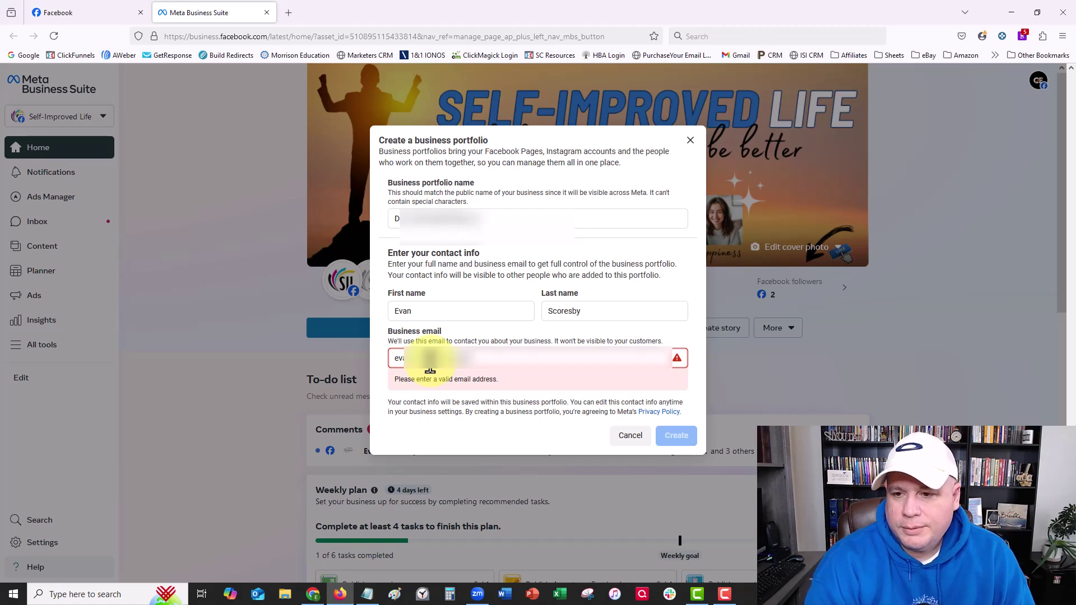
text(m)
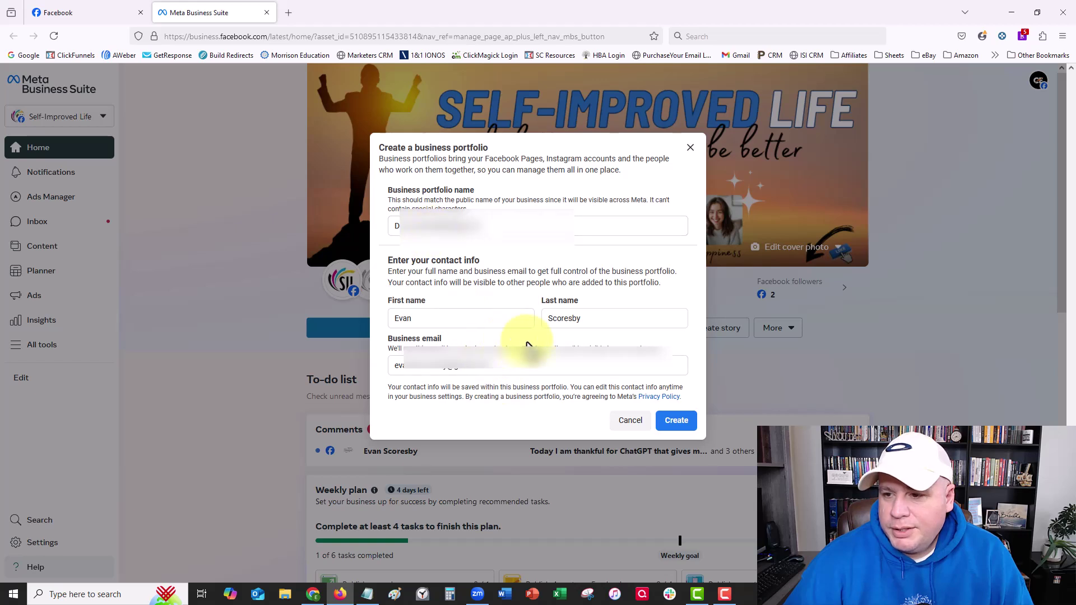
click(676, 427)
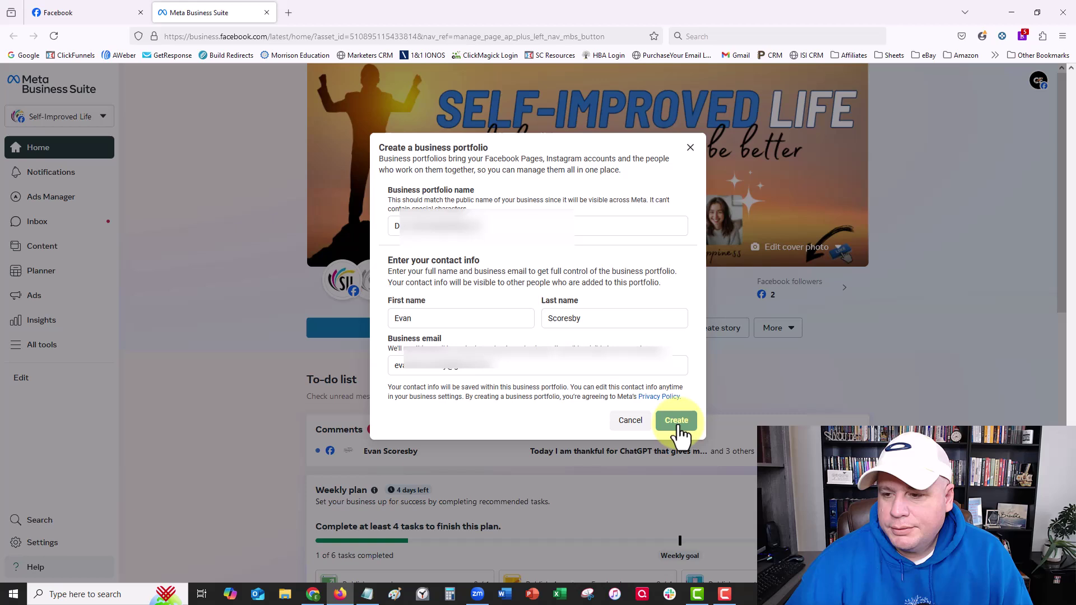
click(679, 426)
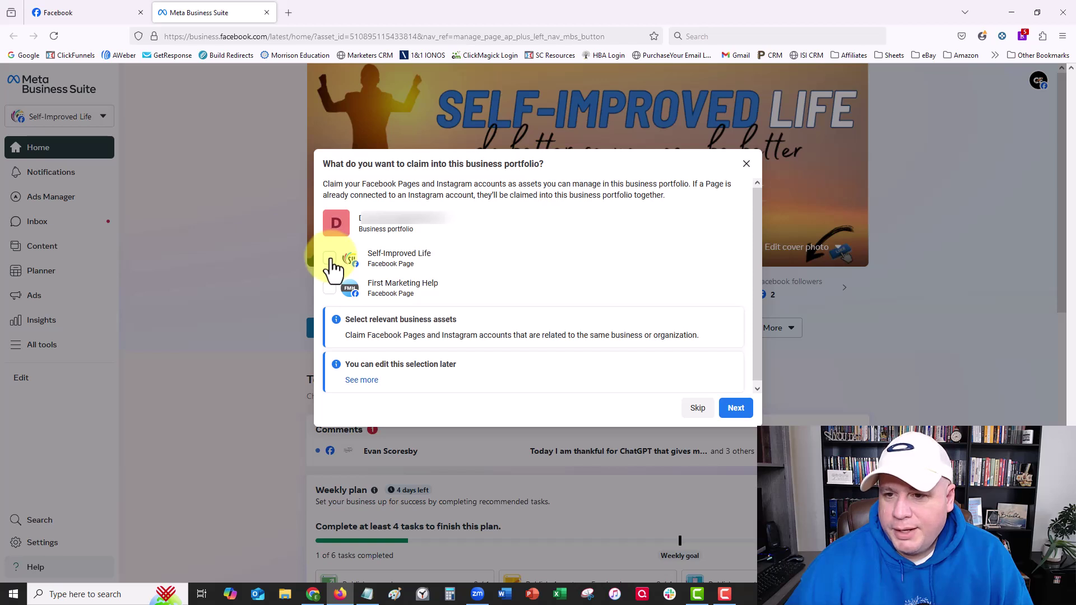
- Claim the Self-Improved Life page, skip adding people, and confirm the portfolio setup
click(329, 259)
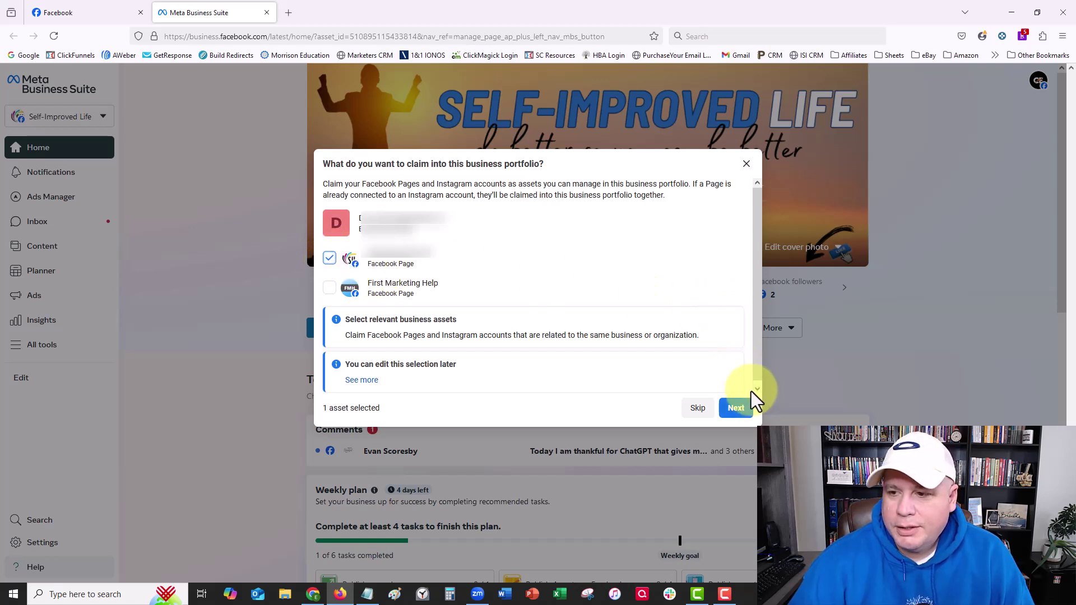
click(739, 409)
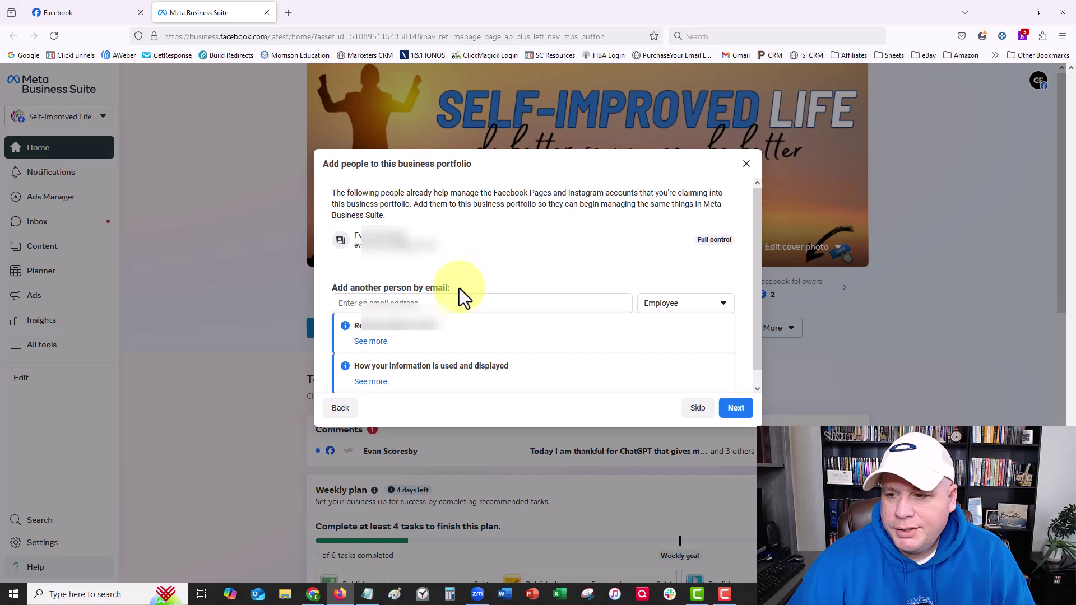
click(736, 409)
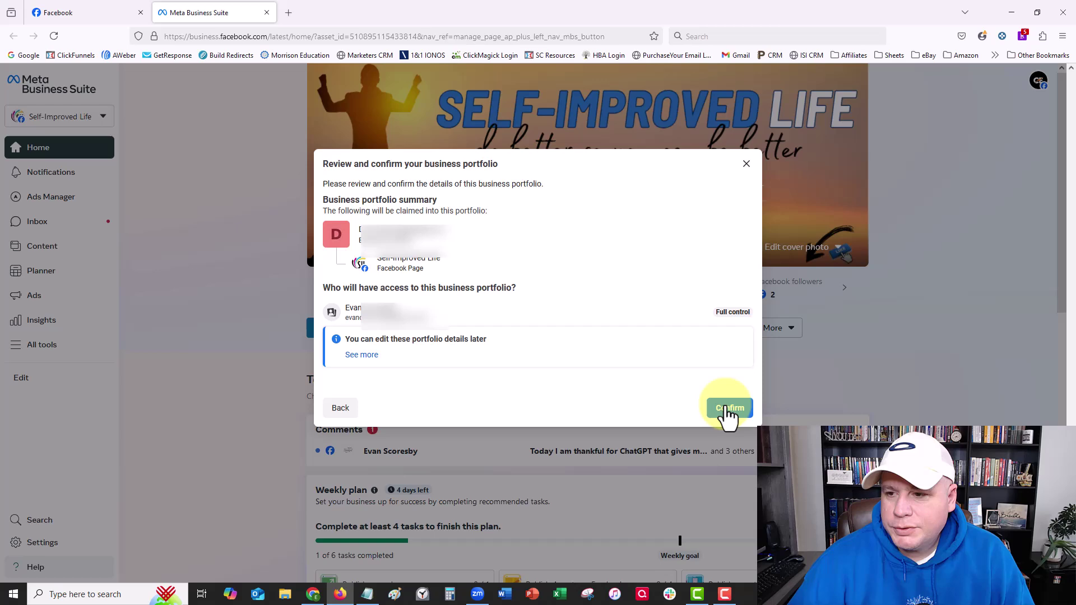
click(728, 411)
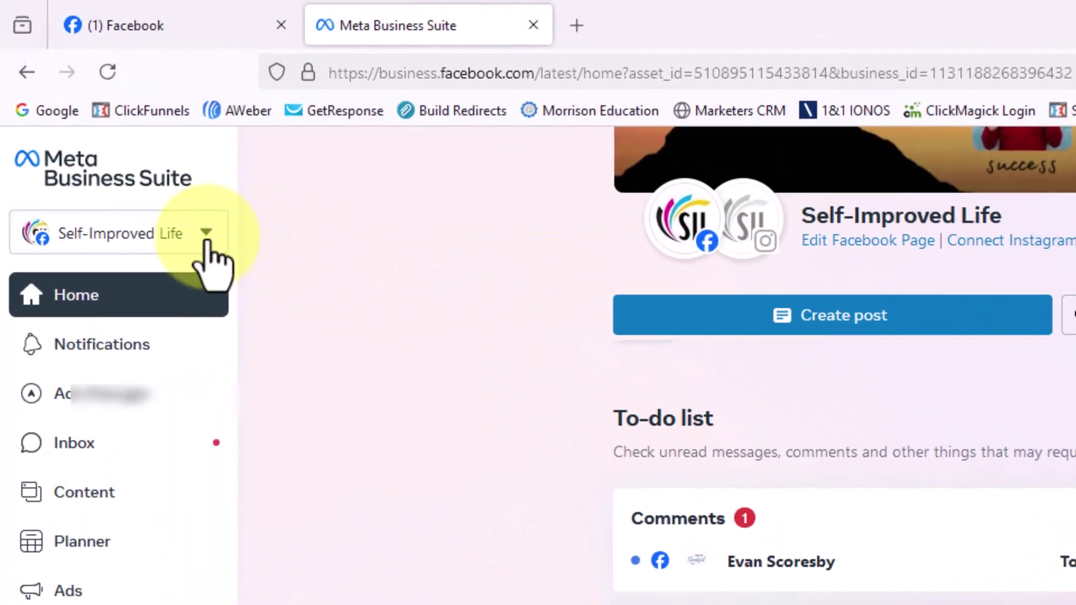
- Open the new portfolio's Business settings from the account dropdown
click(206, 240)
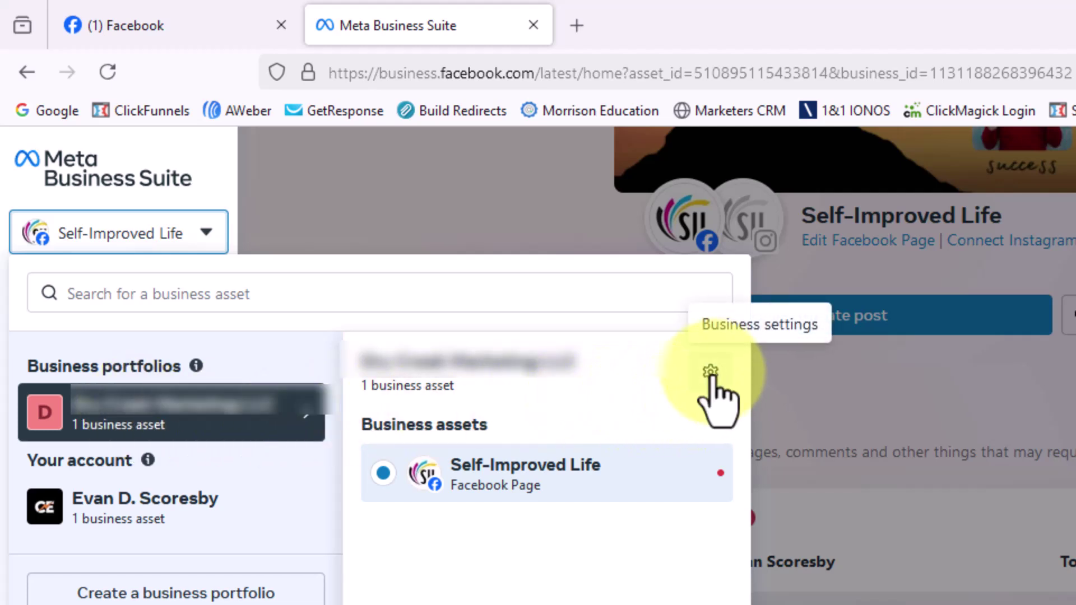
click(711, 372)
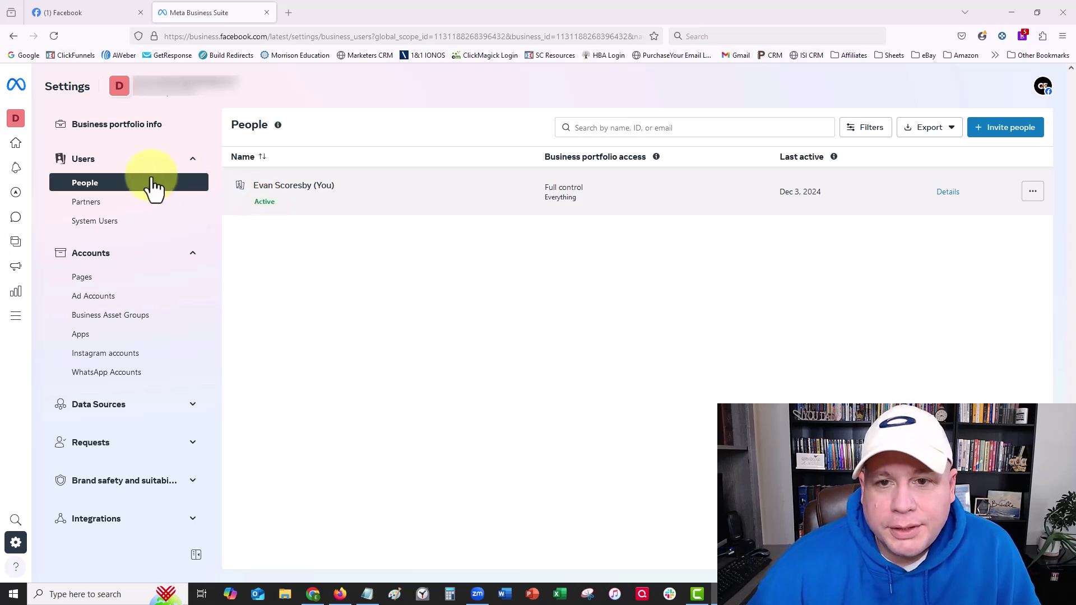
- View Business portfolio info and scroll down to My info's pending email confirmation
click(106, 127)
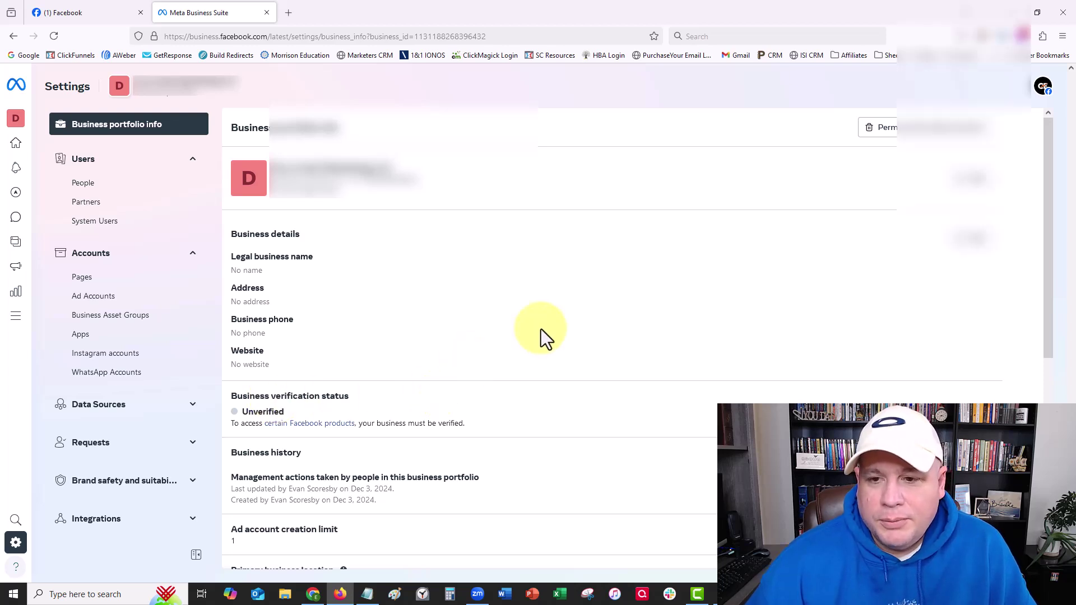
scroll(540, 329, down, 5)
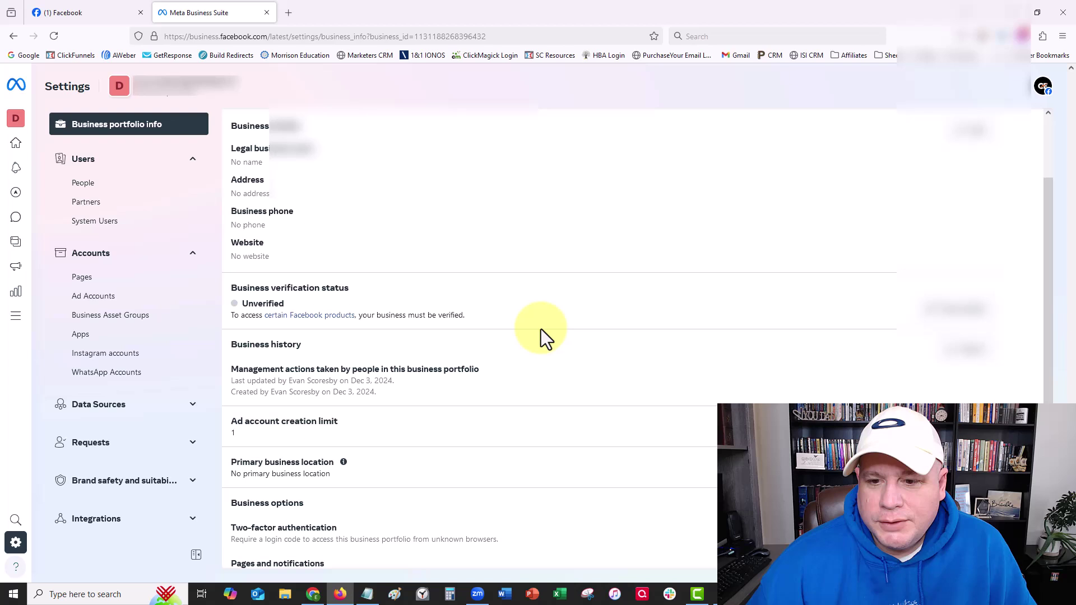
scroll(541, 328, down, 1)
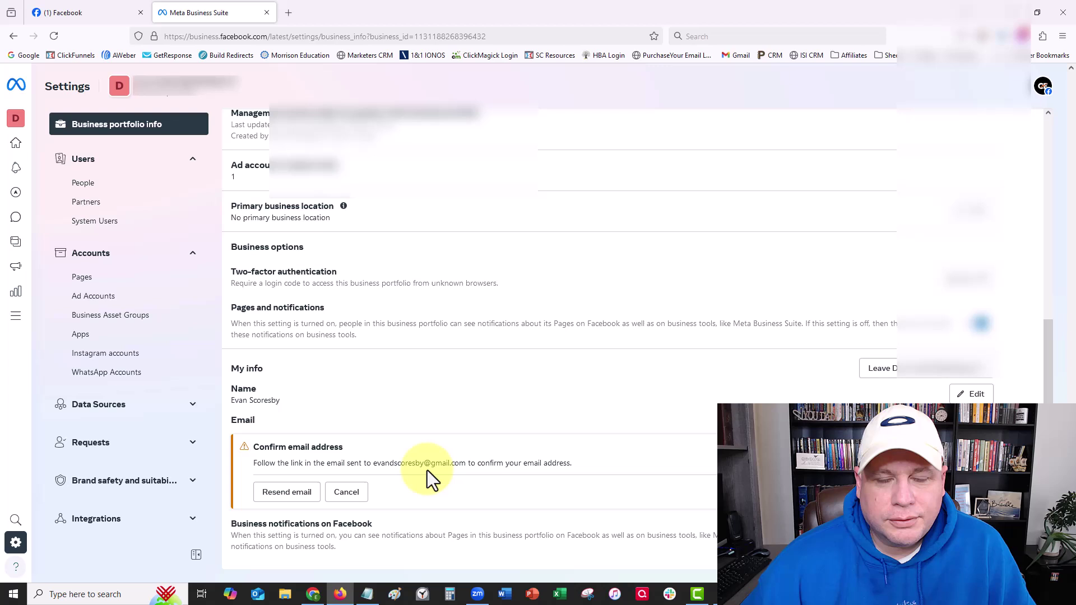
- In Gmail, confirm the business email using Facebook's 'Confirm your business email' message link
key(alt+Tab)
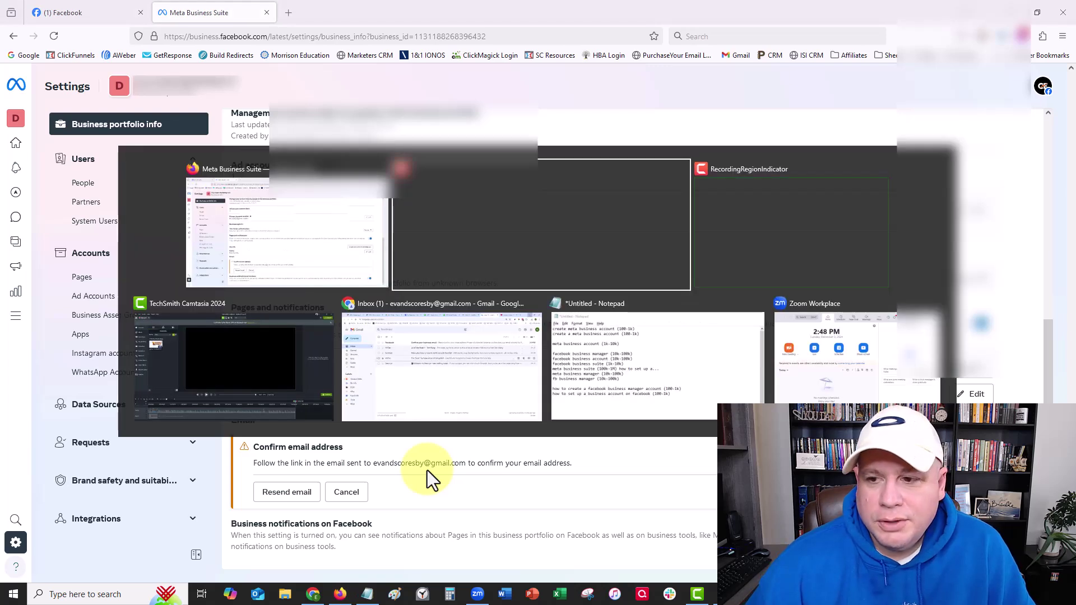
key(alt+Tab)
key(alt+Tab)
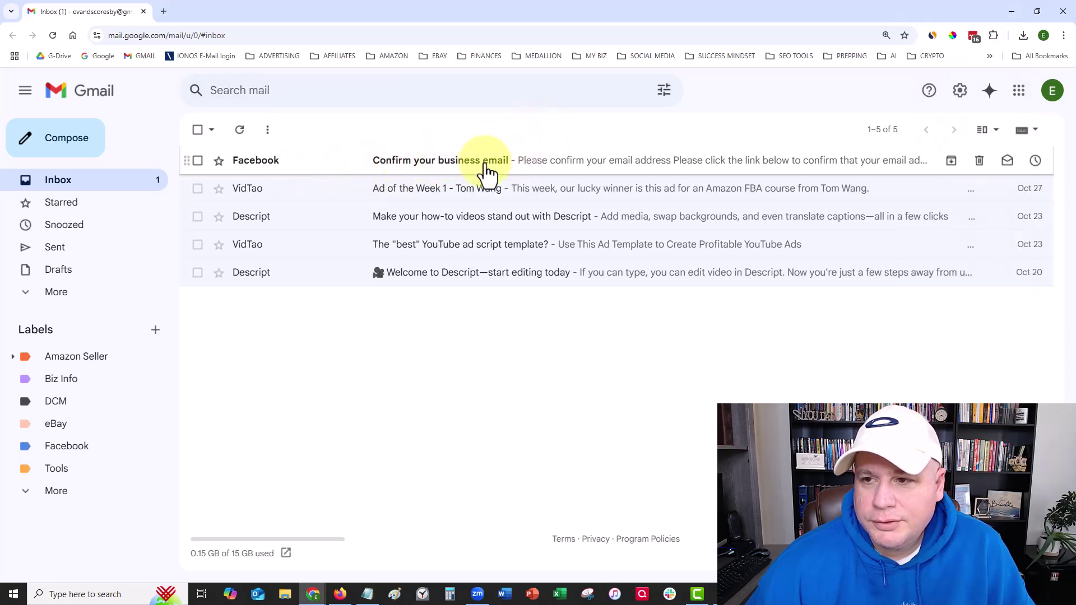
click(342, 168)
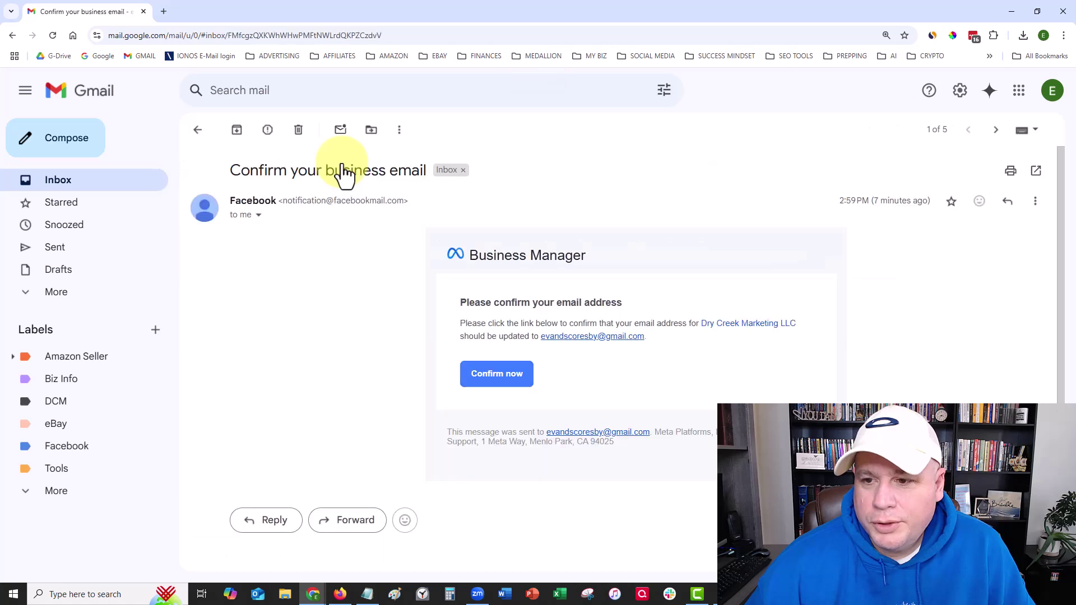
click(488, 383)
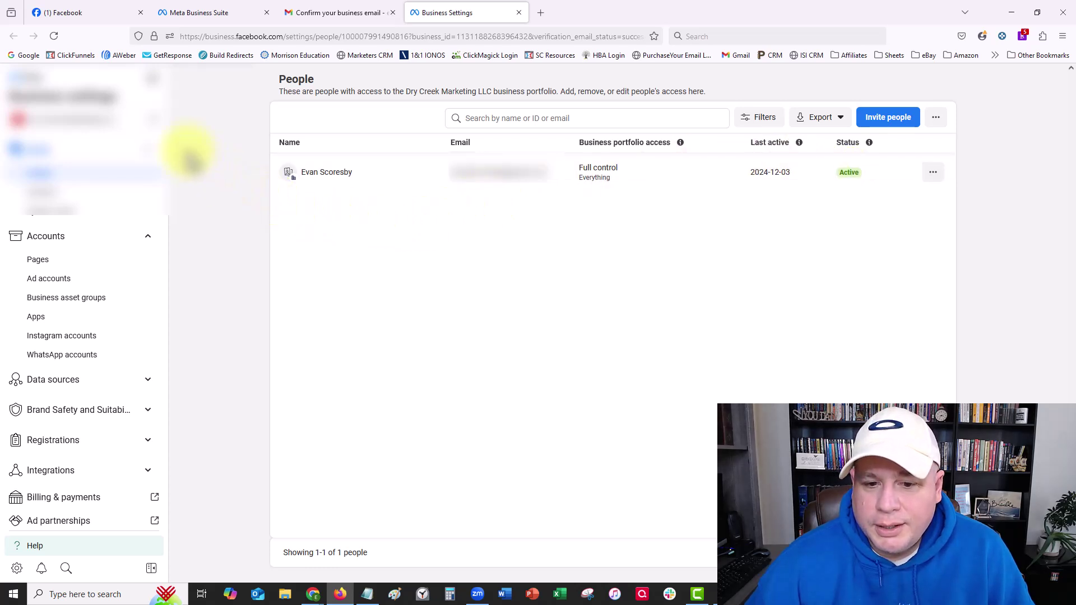
click(153, 120)
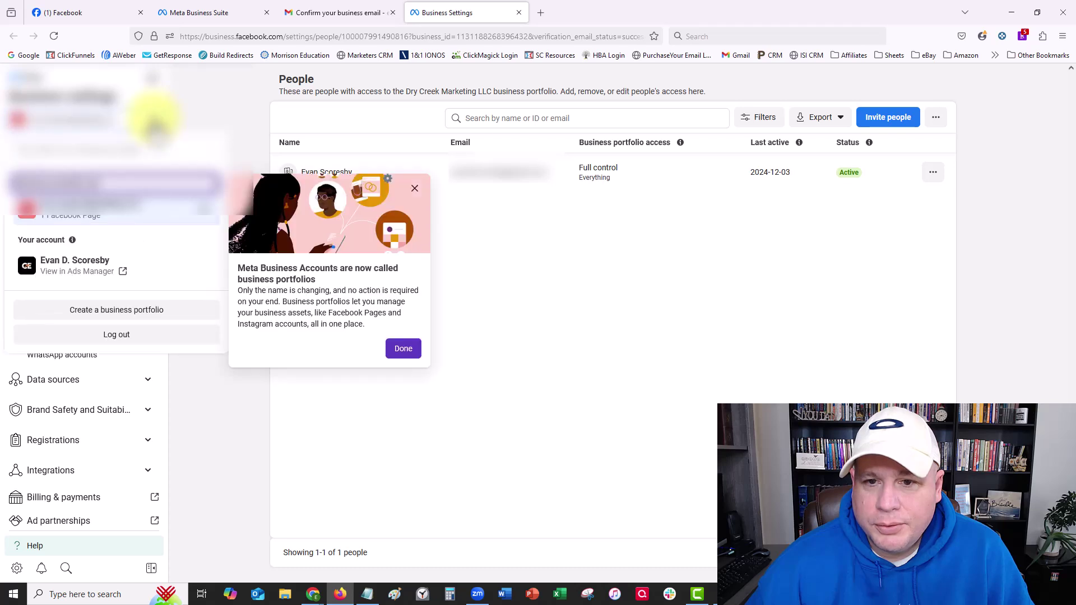
click(206, 224)
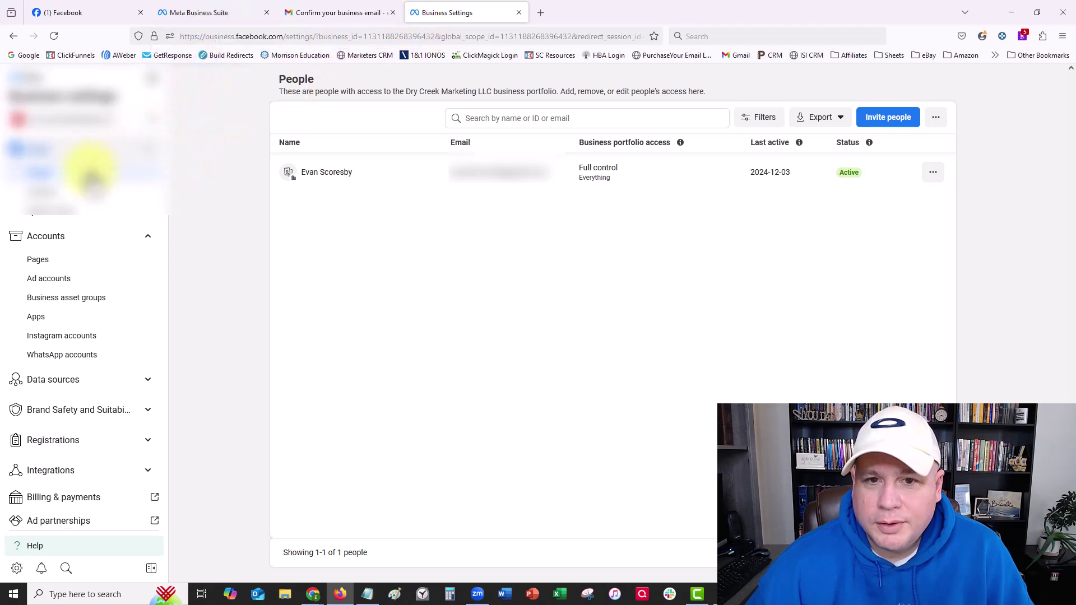
scroll(83, 325, down, 2)
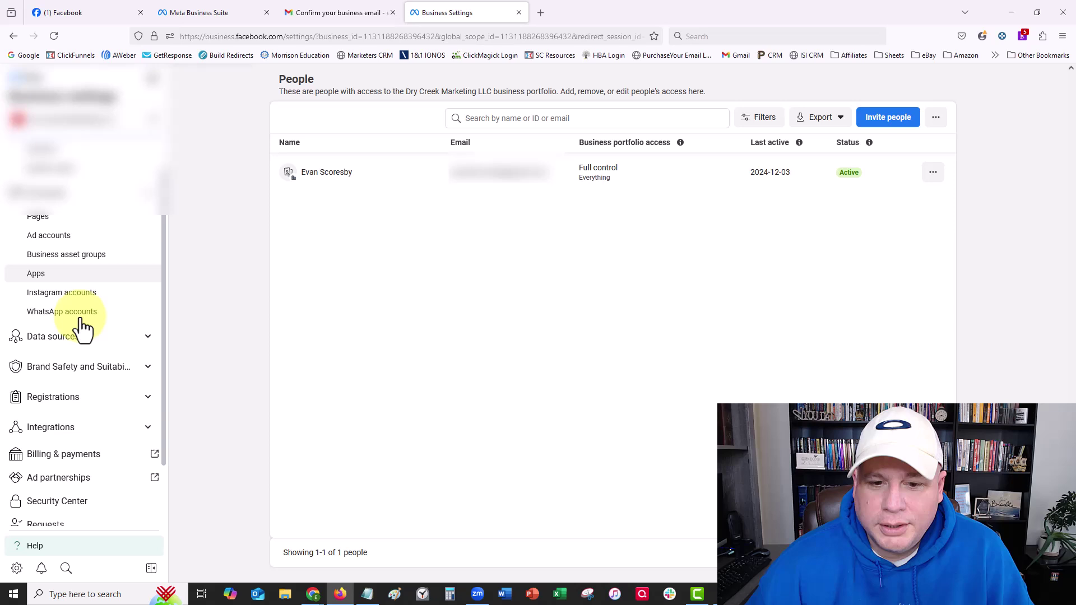
scroll(82, 322, down, 3)
scroll(79, 320, up, 5)
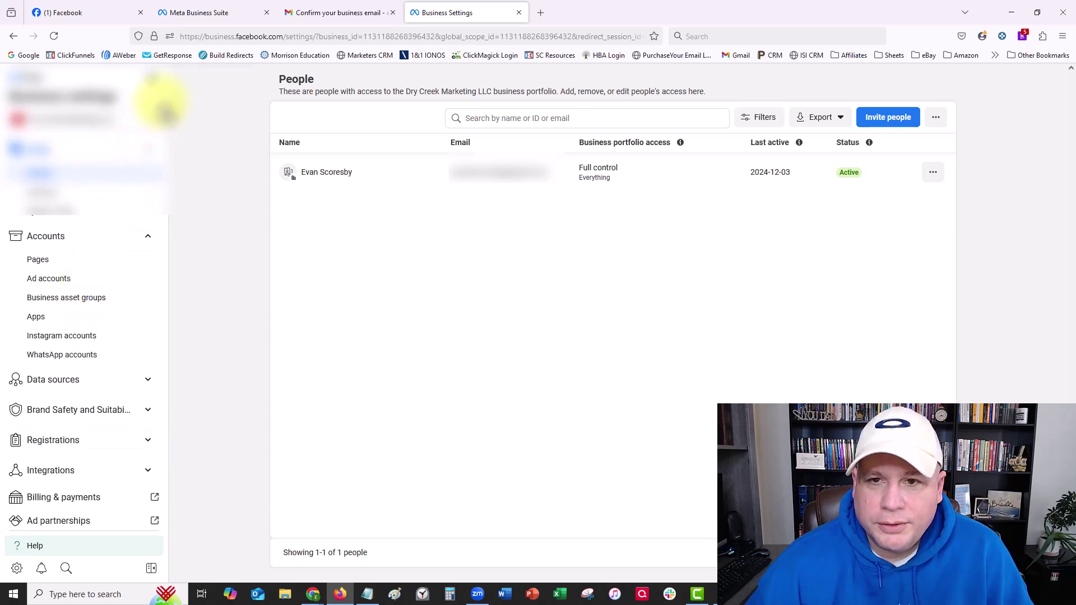
- Reload the Business portfolio info tab and check that My info lists the email as confirmed
click(234, 13)
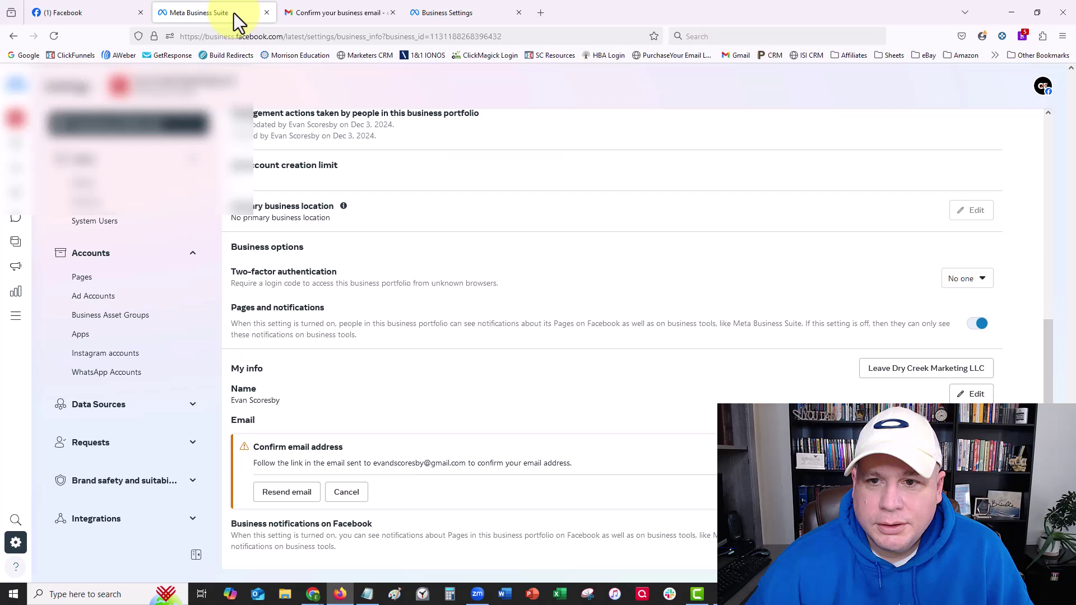
click(57, 38)
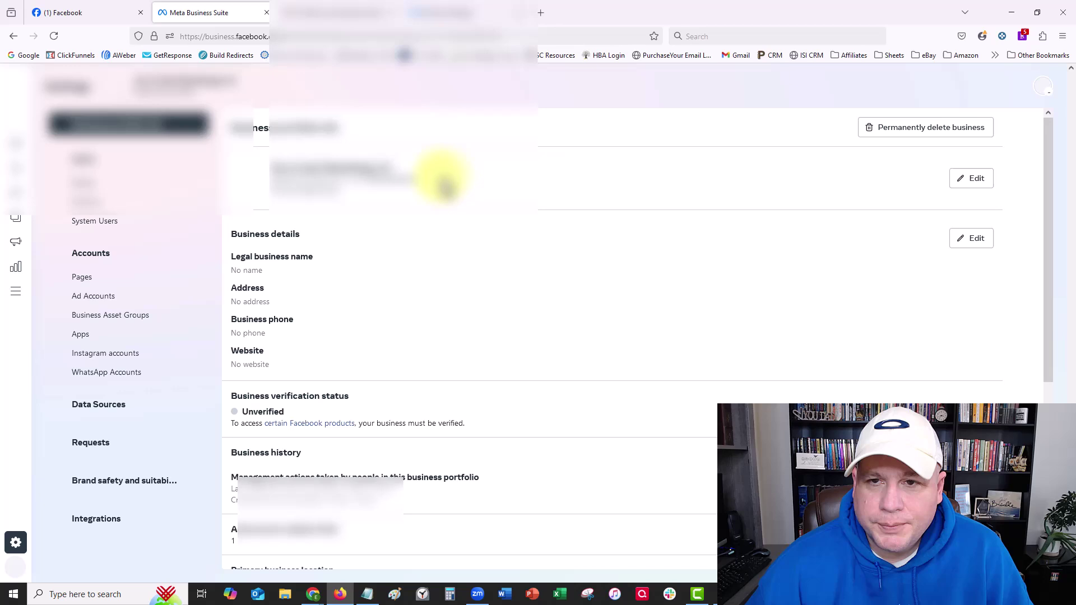
scroll(446, 185, down, 5)
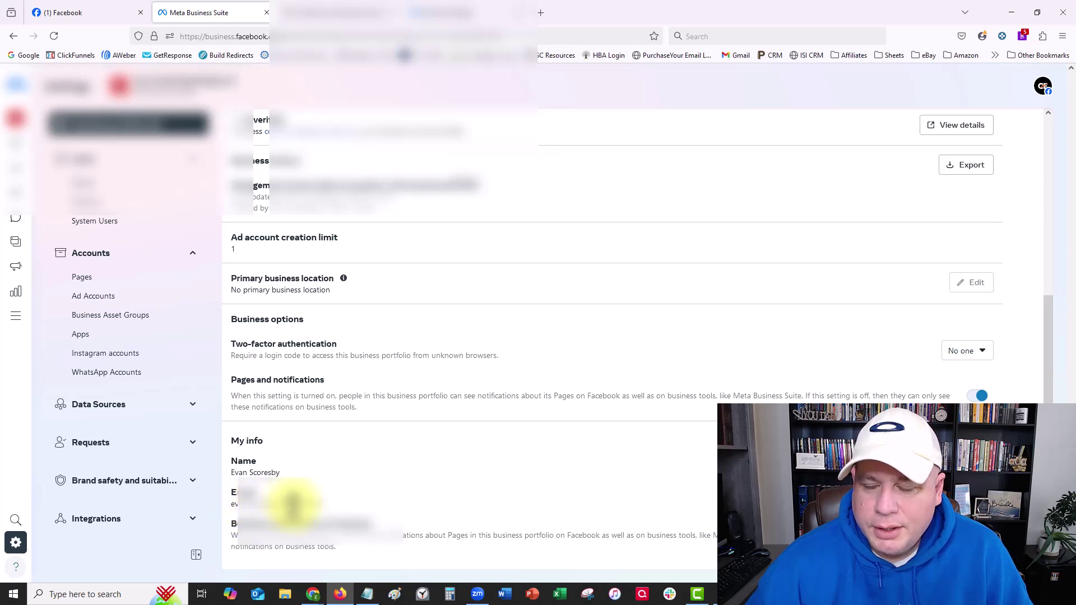
scroll(313, 452, up, 5)
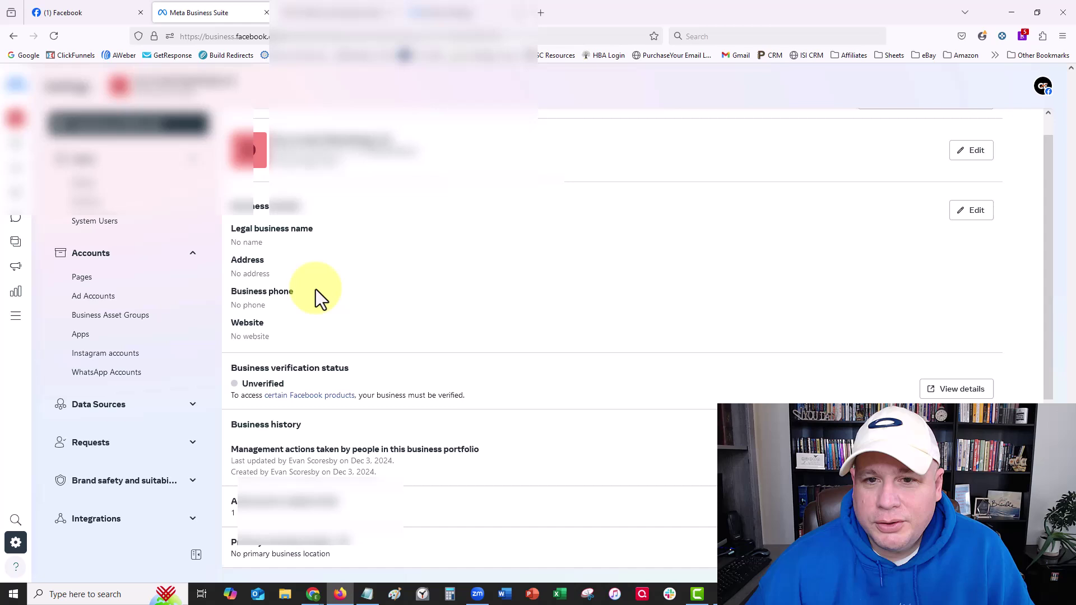
scroll(314, 289, up, 1)
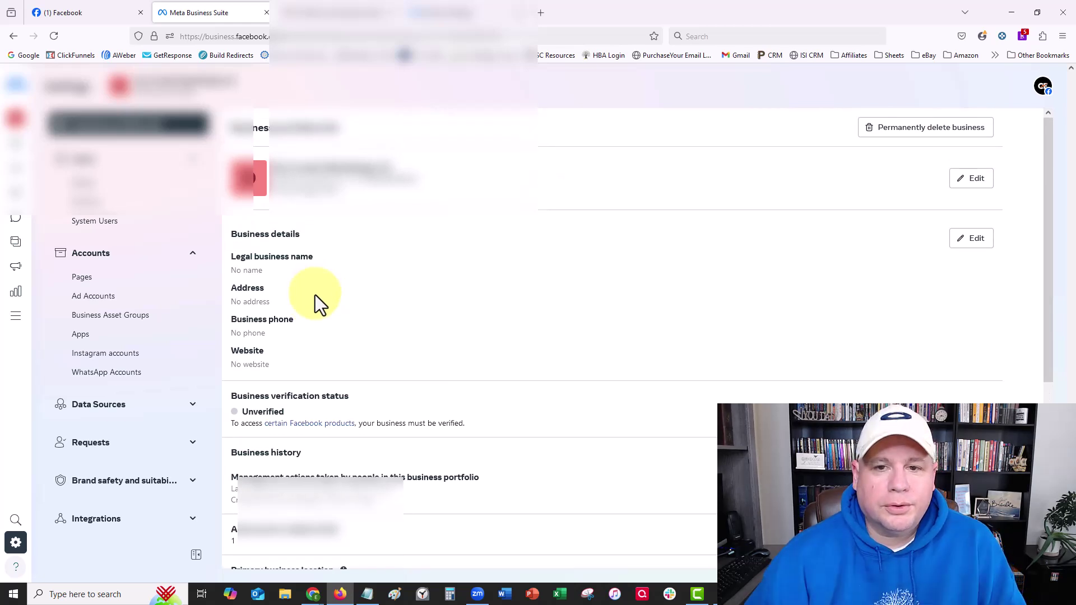